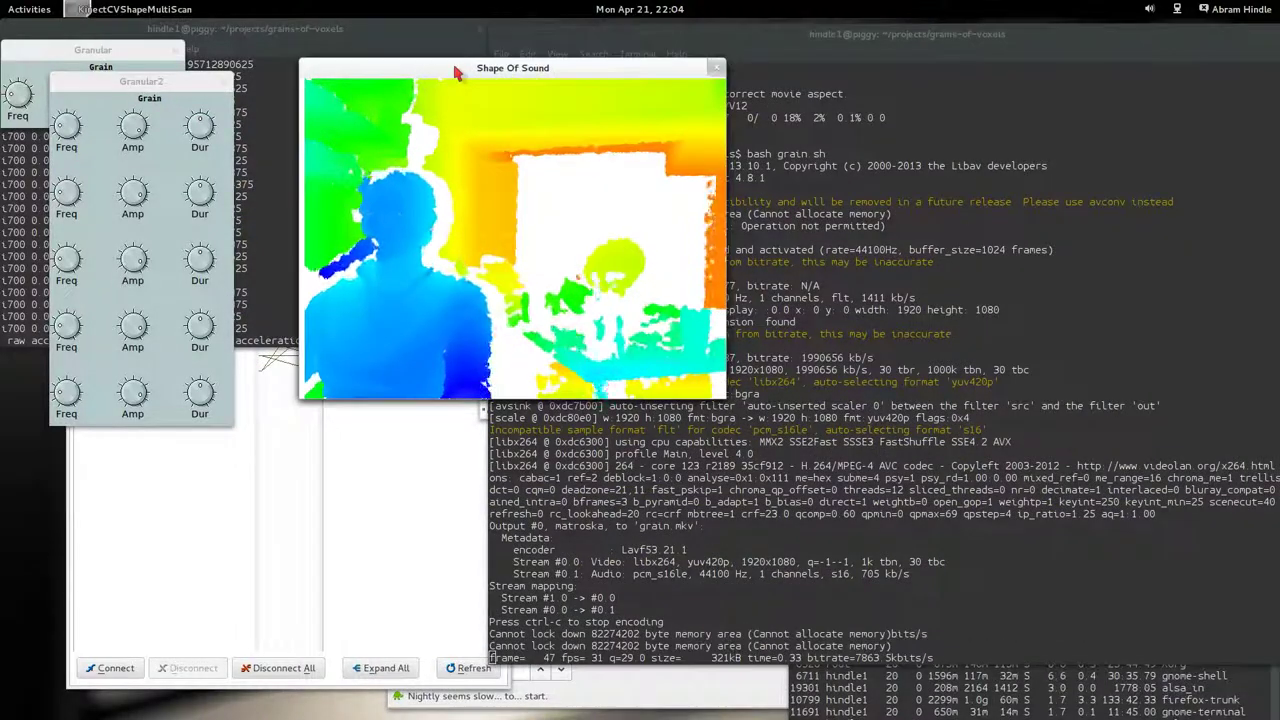
Step: Drag the Kinect depth view window a short distance right and down by its title bar
{"action": "left_click_drag", "start_coordinate": [455, 72], "coordinate": [478, 118]}
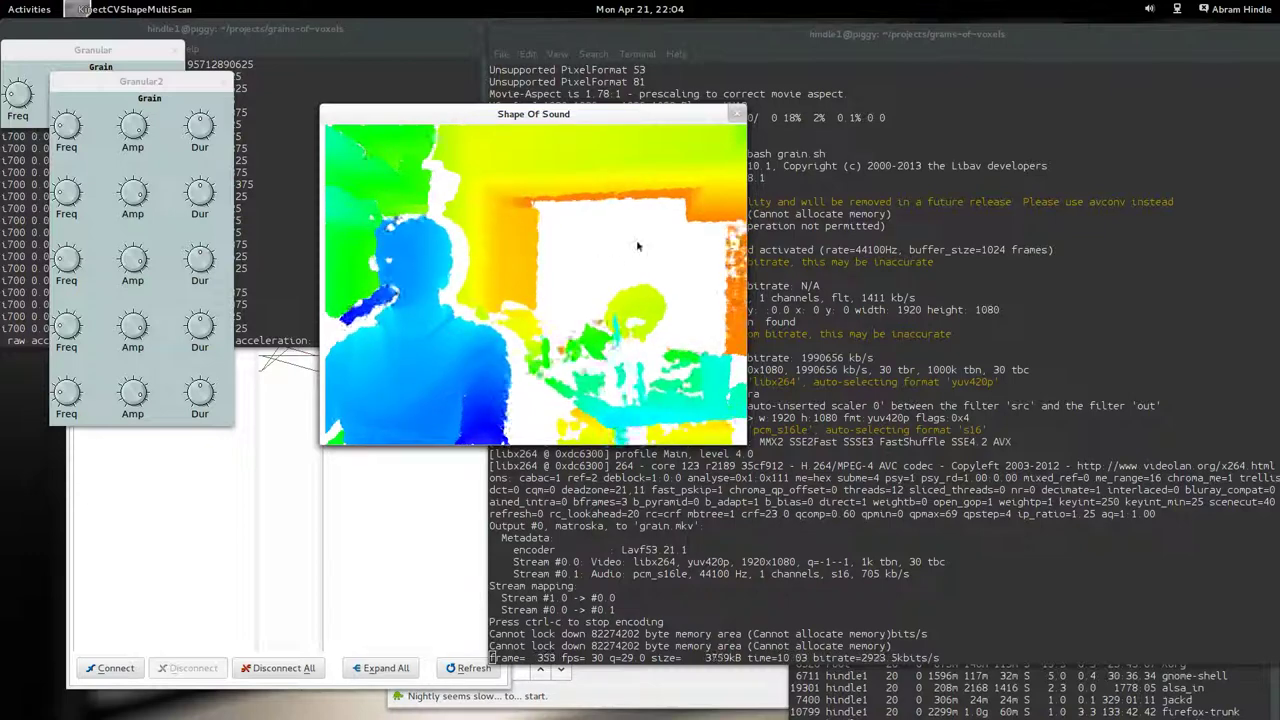
Step: Place a red horizontal scan line across the depth view, then bring the Granular2 knob window forward
{"action": "left_click", "coordinate": [583, 249]}
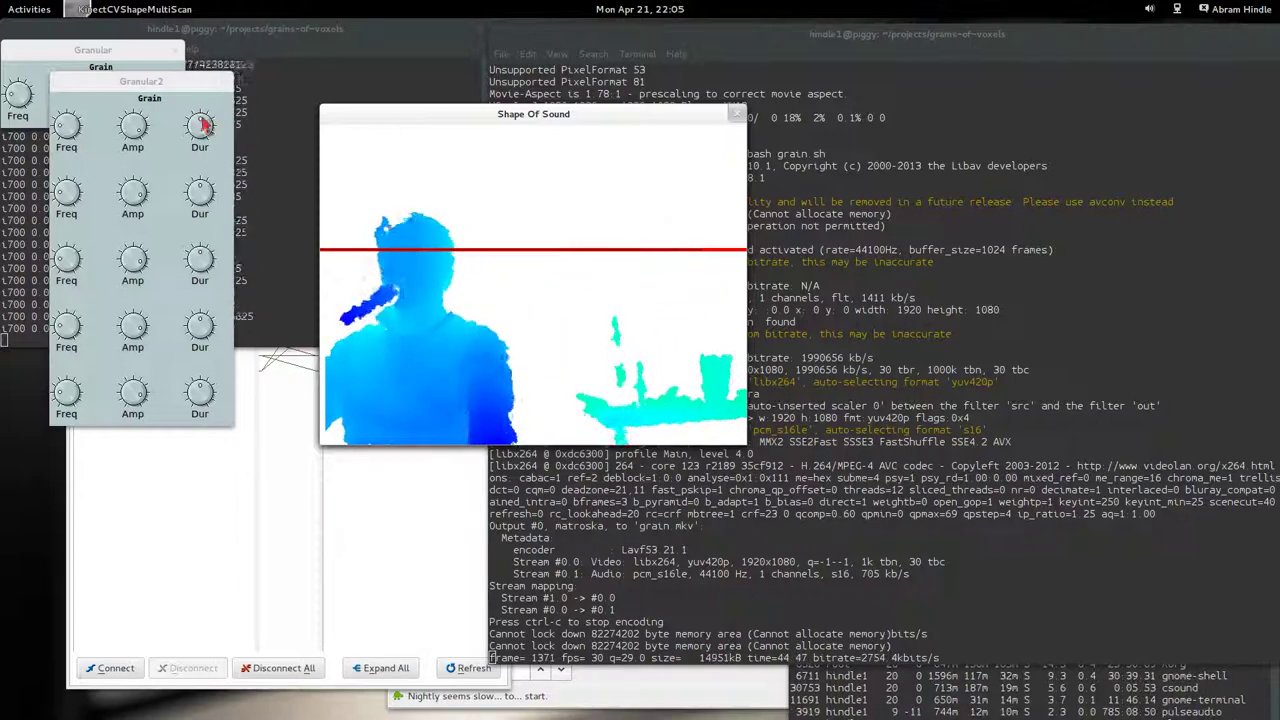
{"action": "left_click", "coordinate": [202, 120]}
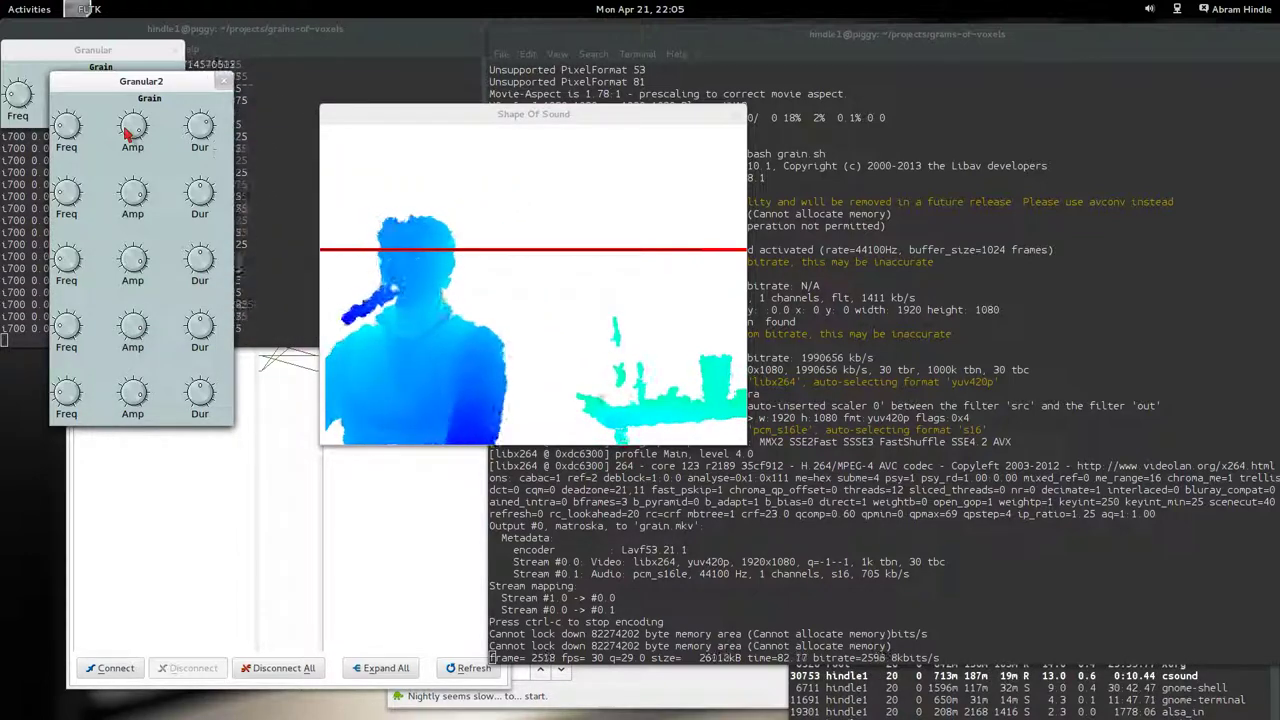
Step: Add a green scan line higher than the red one, then refocus the Granular2 knob window
{"action": "left_click", "coordinate": [512, 212]}
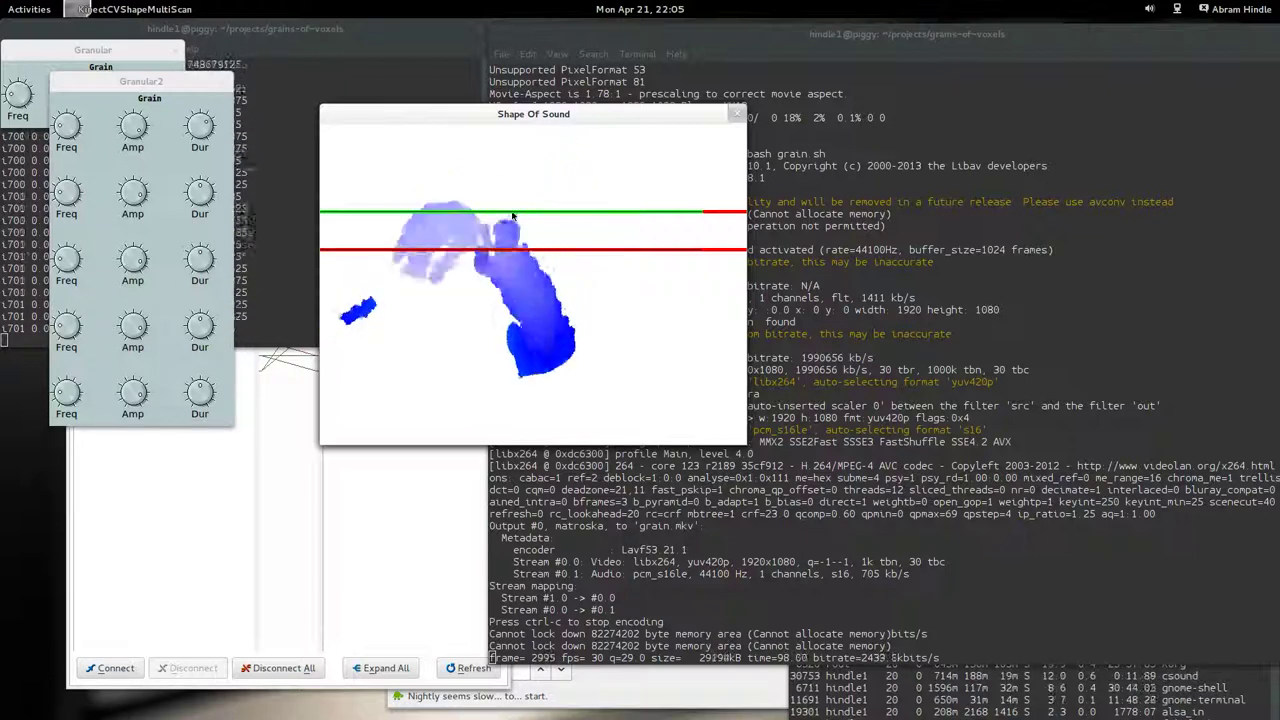
{"action": "left_click", "coordinate": [210, 198]}
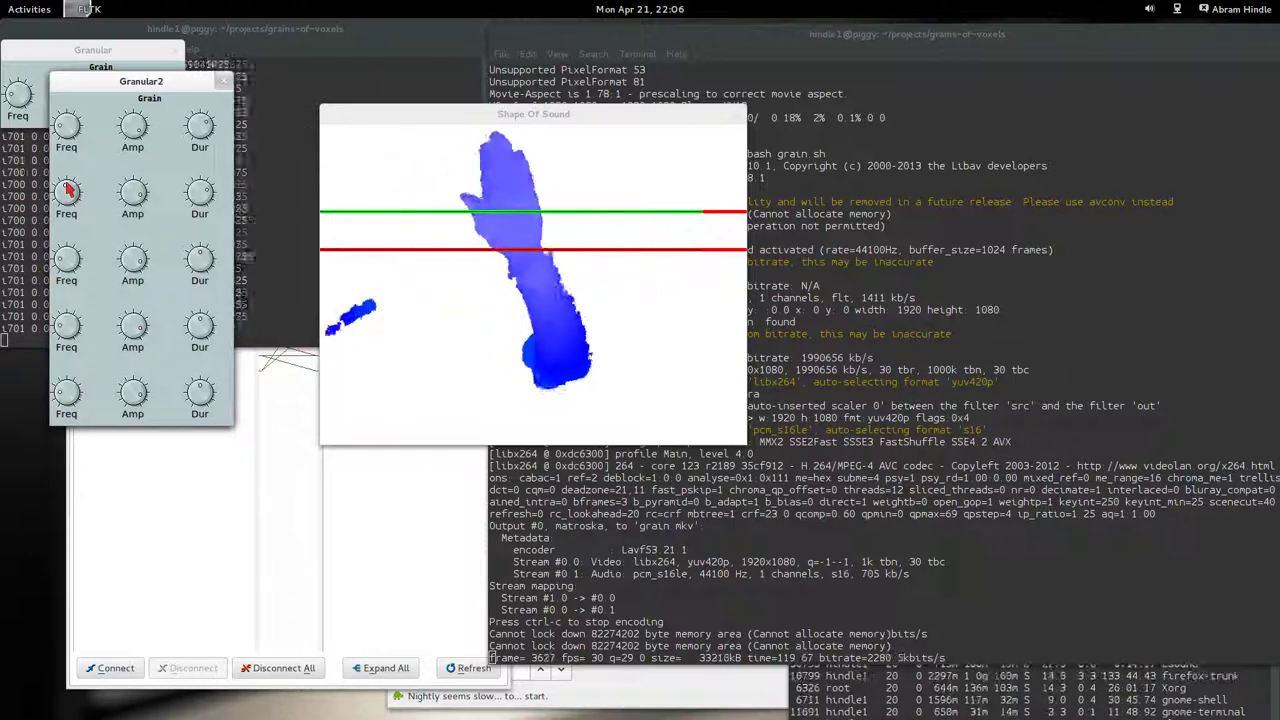
Step: Clear the red scan line so only the green remains, then focus a Granular2 knob
{"action": "left_click", "coordinate": [722, 251]}
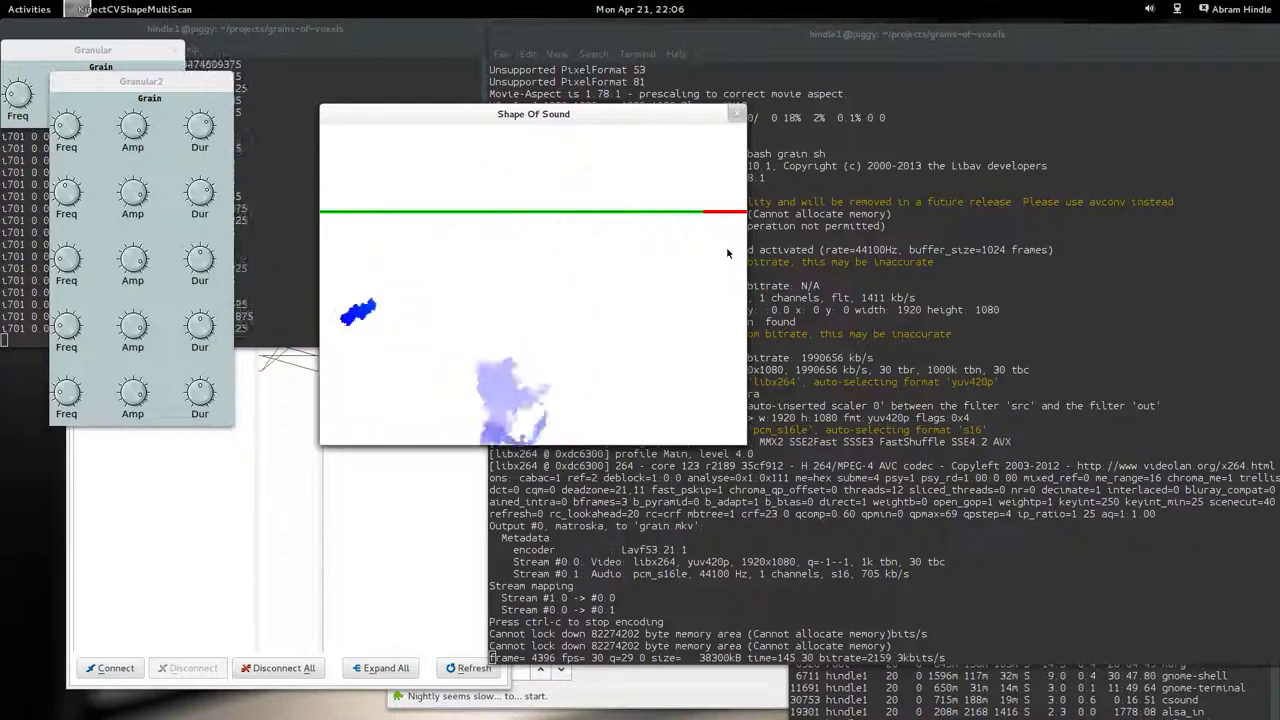
{"action": "left_click", "coordinate": [62, 199]}
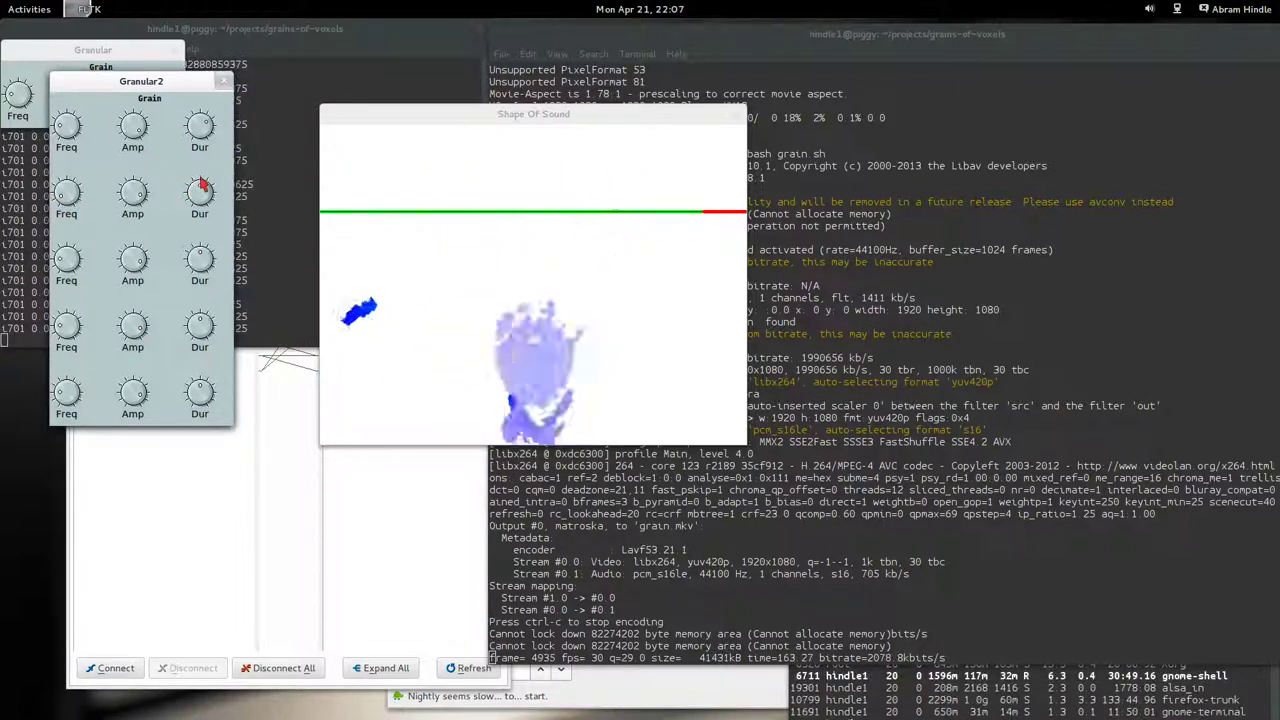
Step: Add a lower red scan line and purple scan lines, then nudge a Granular2 Dur knob
{"action": "left_click", "coordinate": [522, 286]}
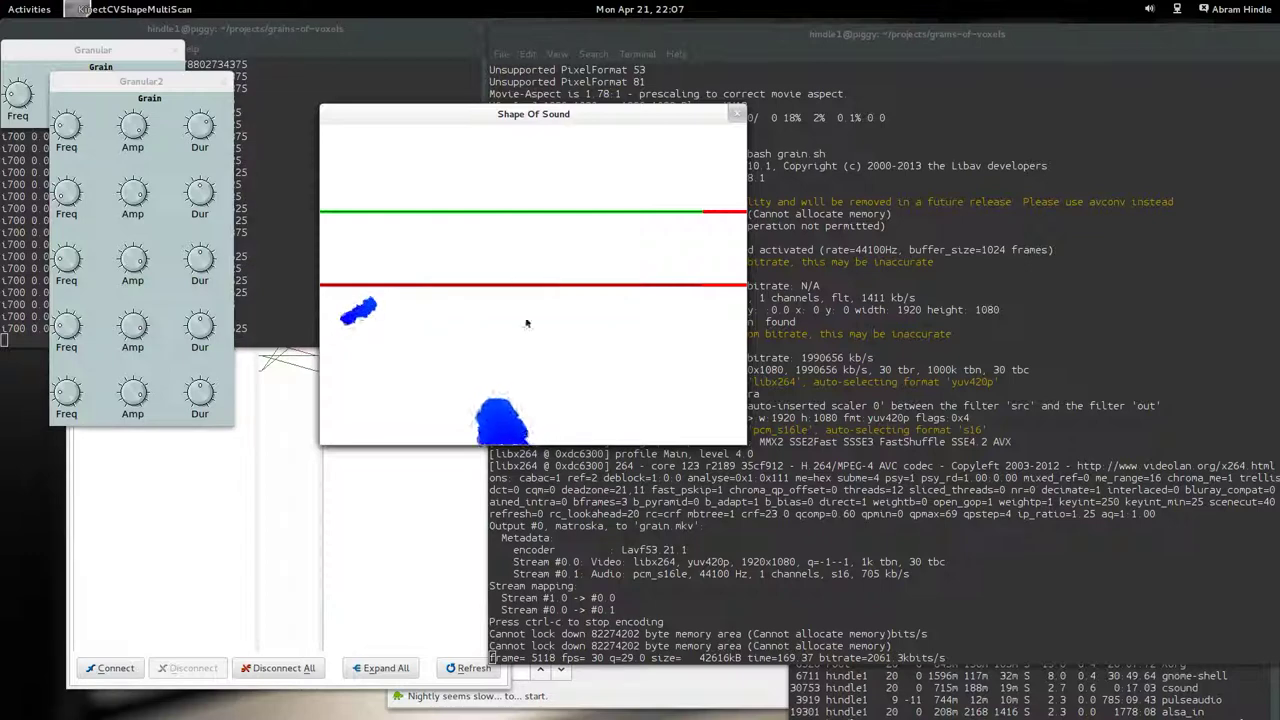
{"action": "left_click", "coordinate": [522, 262]}
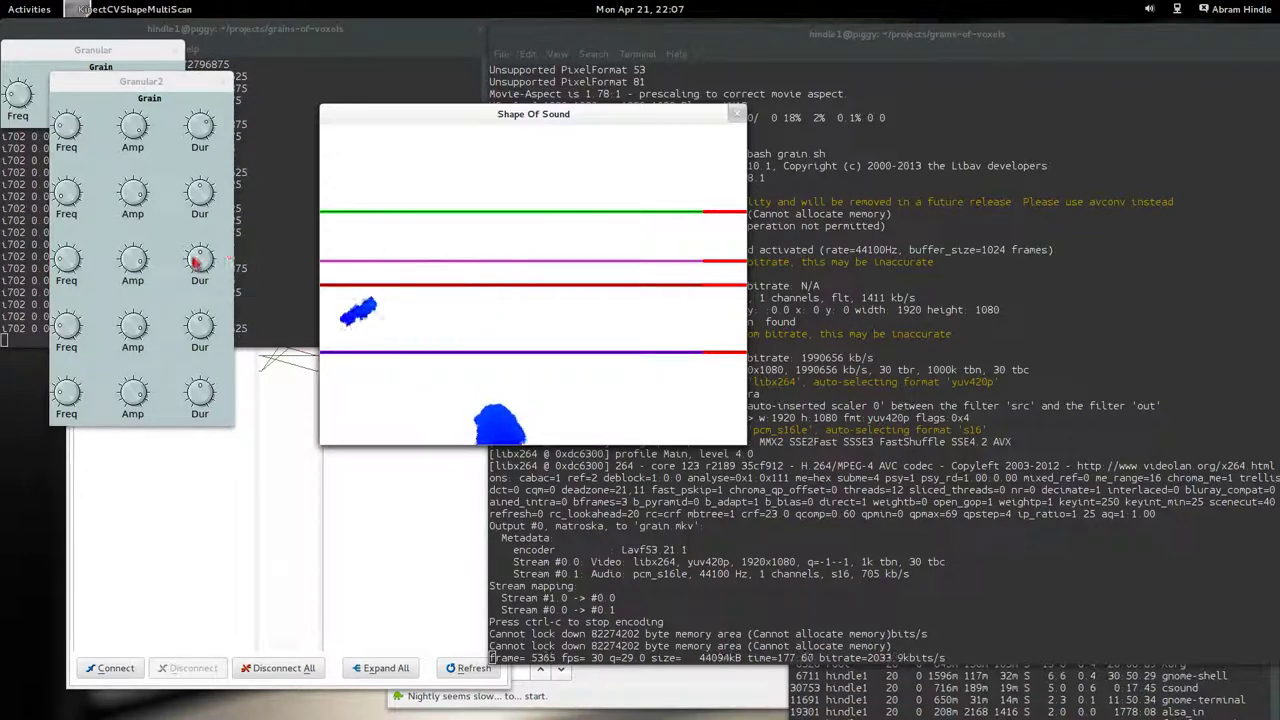
{"action": "left_click_drag", "start_coordinate": [197, 262], "coordinate": [207, 260]}
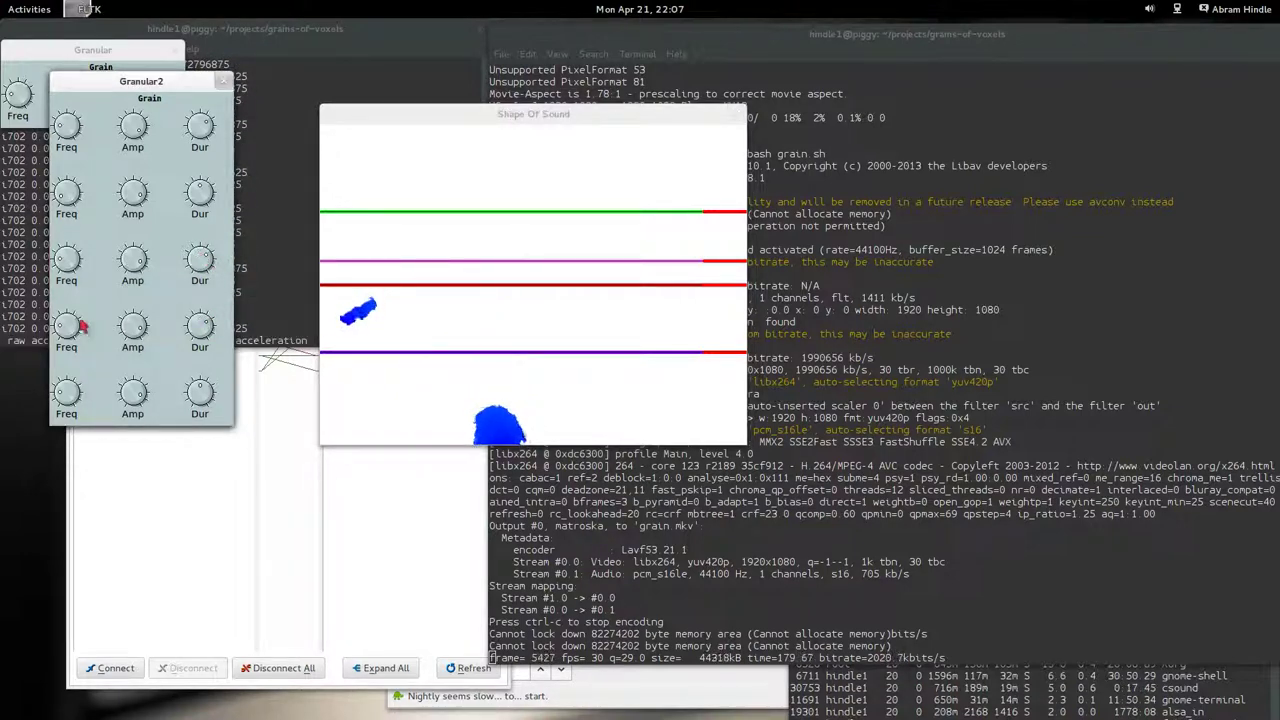